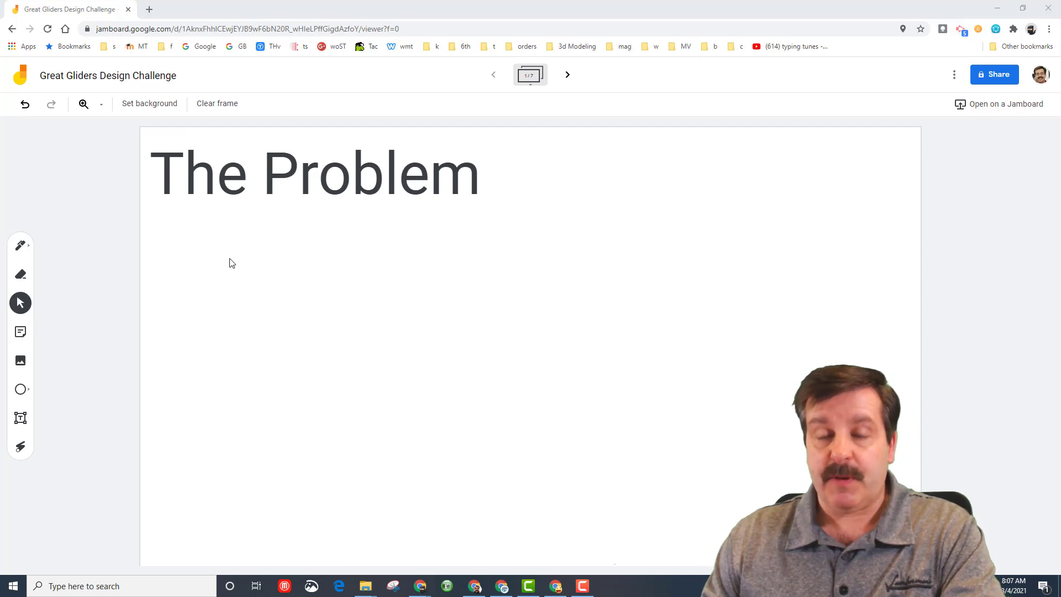
Step: Switch to the PLTW Inkling Flight activity page to view the Design Brief
key("alt+Tab")
scroll(232, 259, "down", 2)
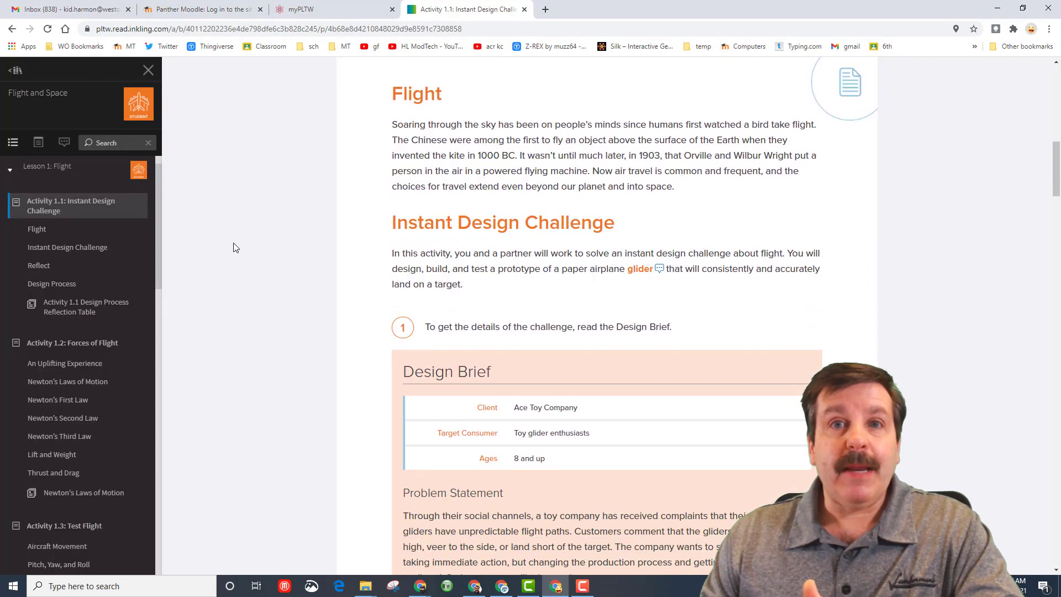
scroll(232, 259, "down", 2)
scroll(232, 259, "down", 1)
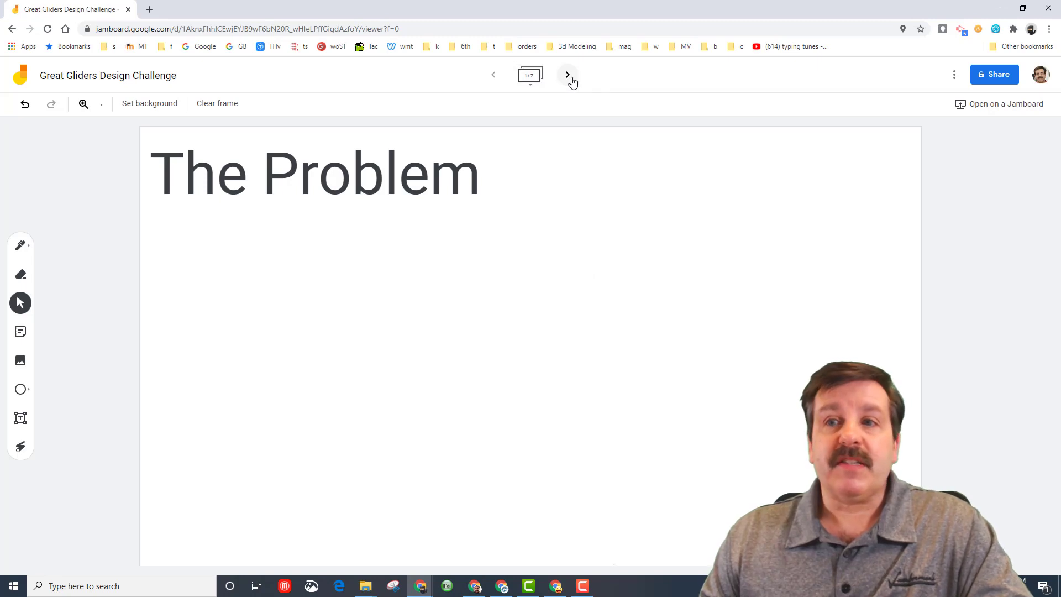
Step: On the Prototypes frame, add a text box reading 'This is text' right of the title
left_click(566, 74)
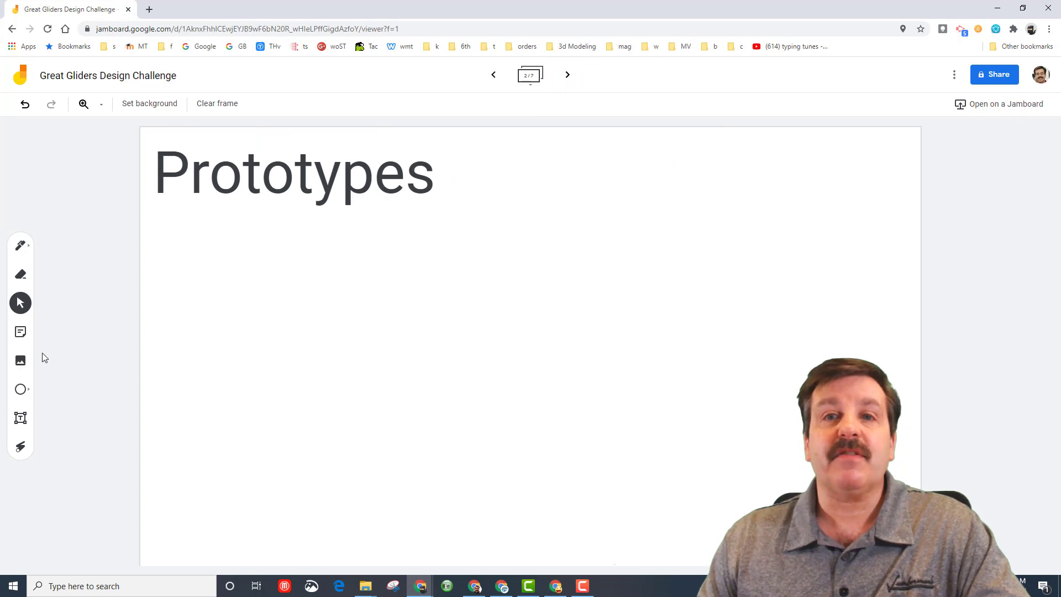
left_click(20, 418)
left_click(606, 247)
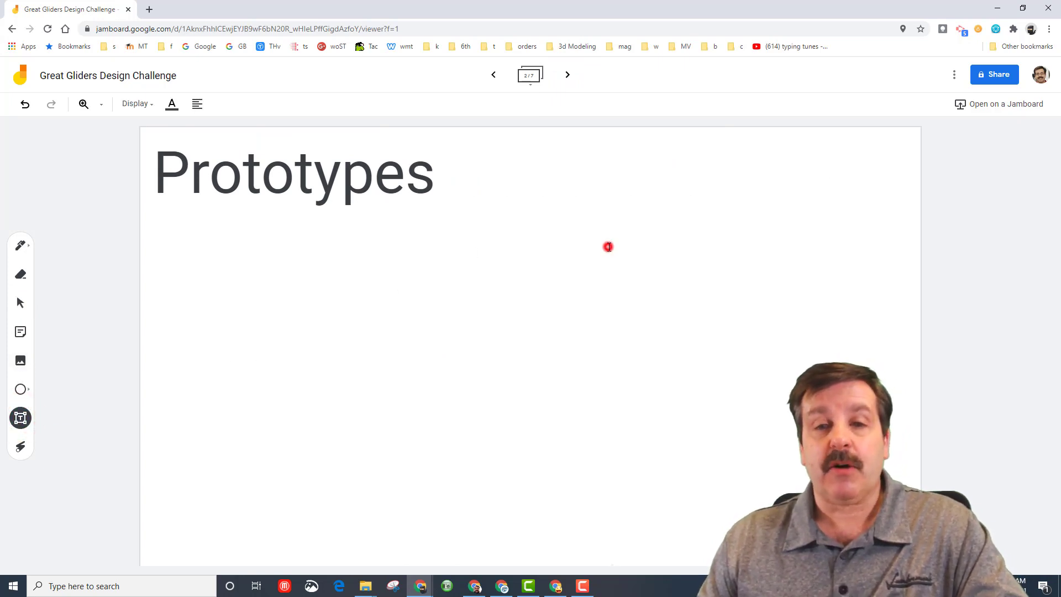
type("This is te")
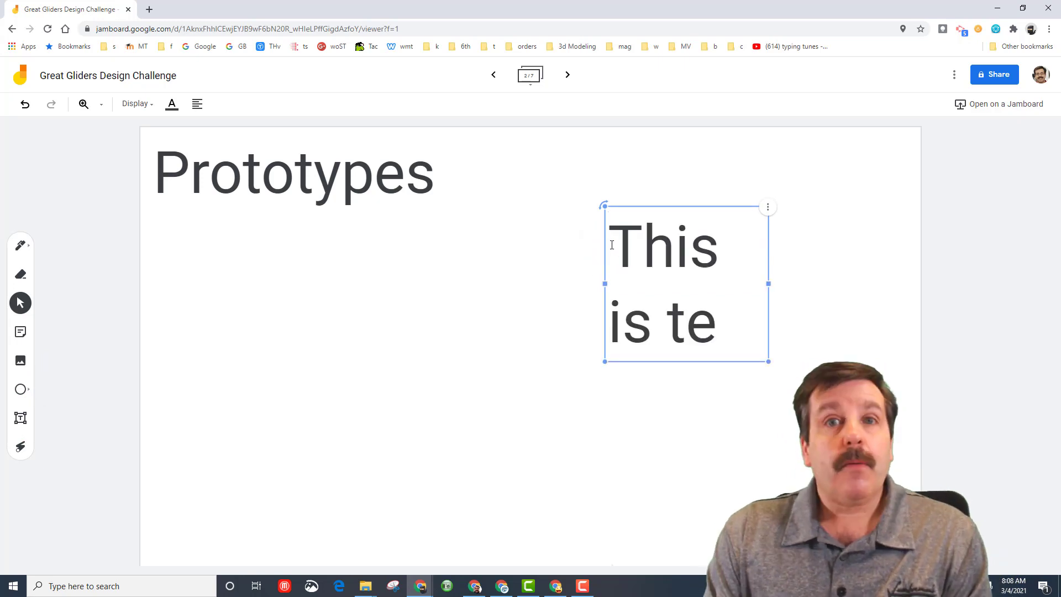
key("BackSpace")
key("BackSpace")
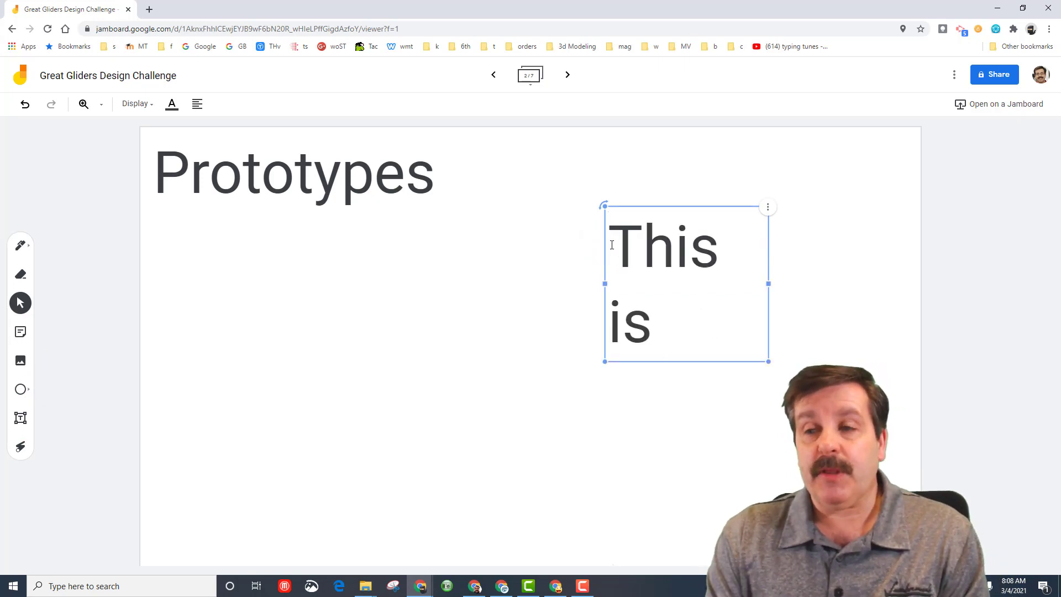
type(" text")
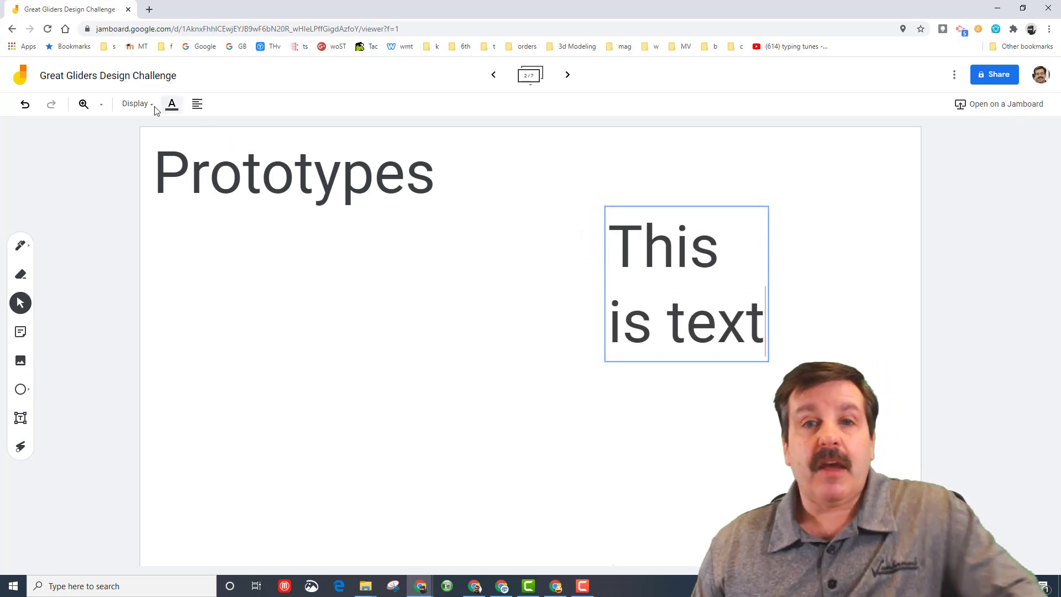
Step: Try the Title and Subtitle styles on the text, then settle on Normal
left_click(147, 105)
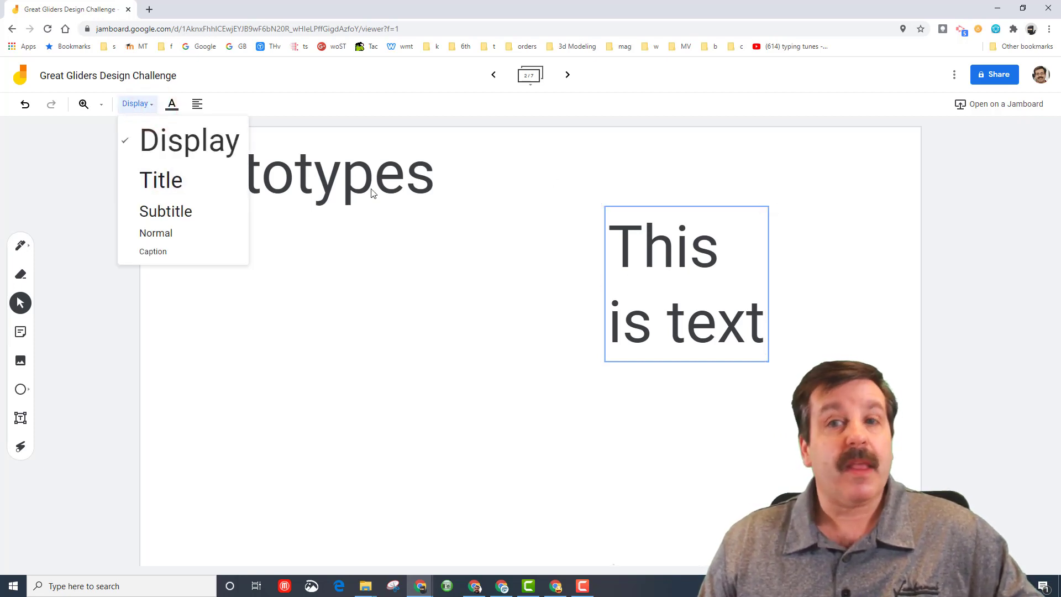
left_click(166, 180)
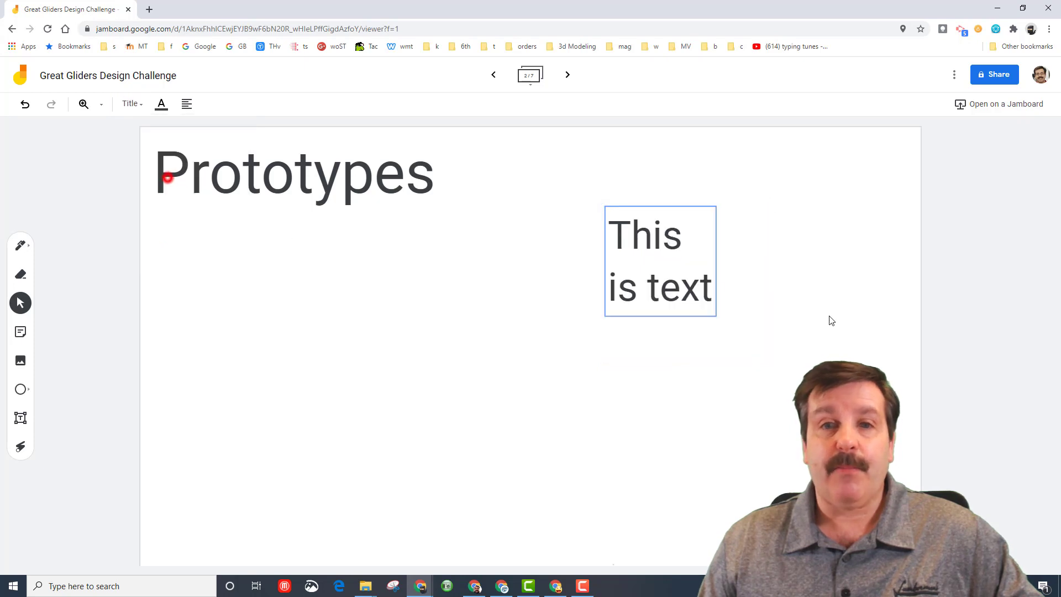
left_click(133, 104)
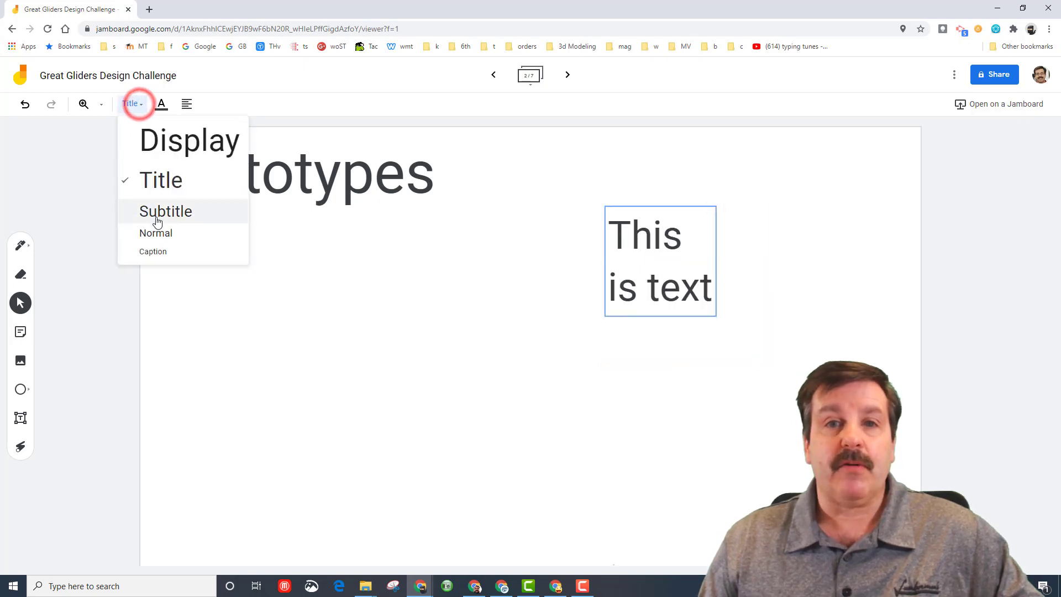
left_click(155, 213)
left_click(132, 104)
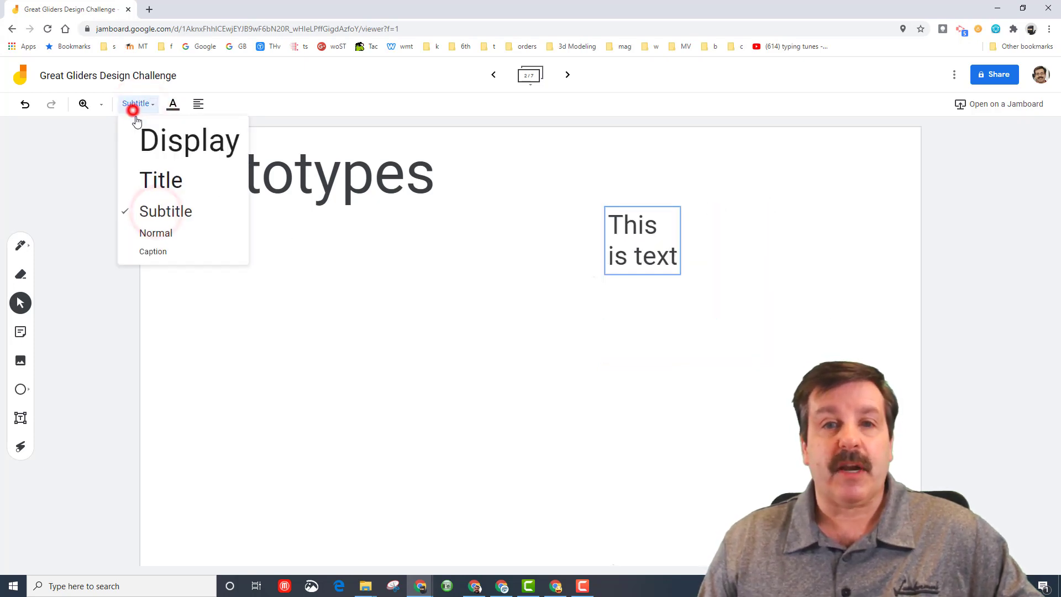
left_click(144, 234)
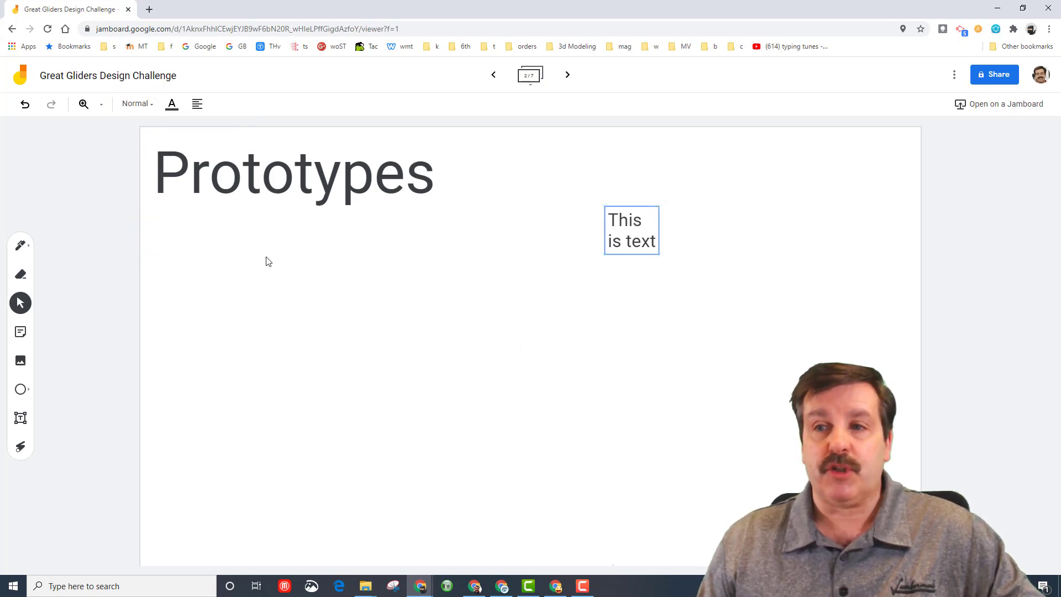
Step: Sketch a red marker triangle glider outline with an inner line on the frame
left_click(25, 103)
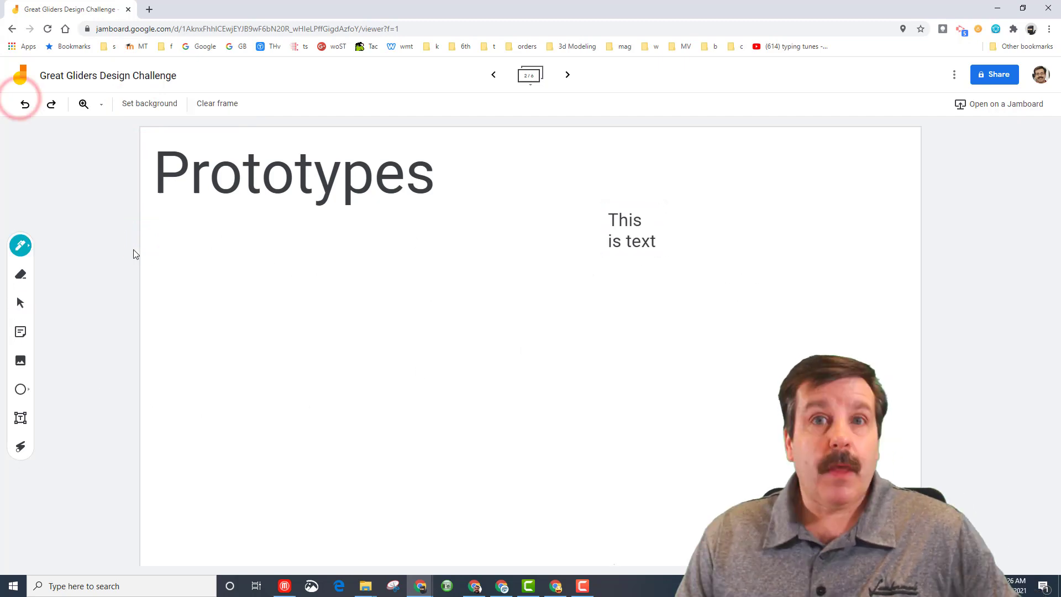
left_click(17, 246)
left_click(52, 271)
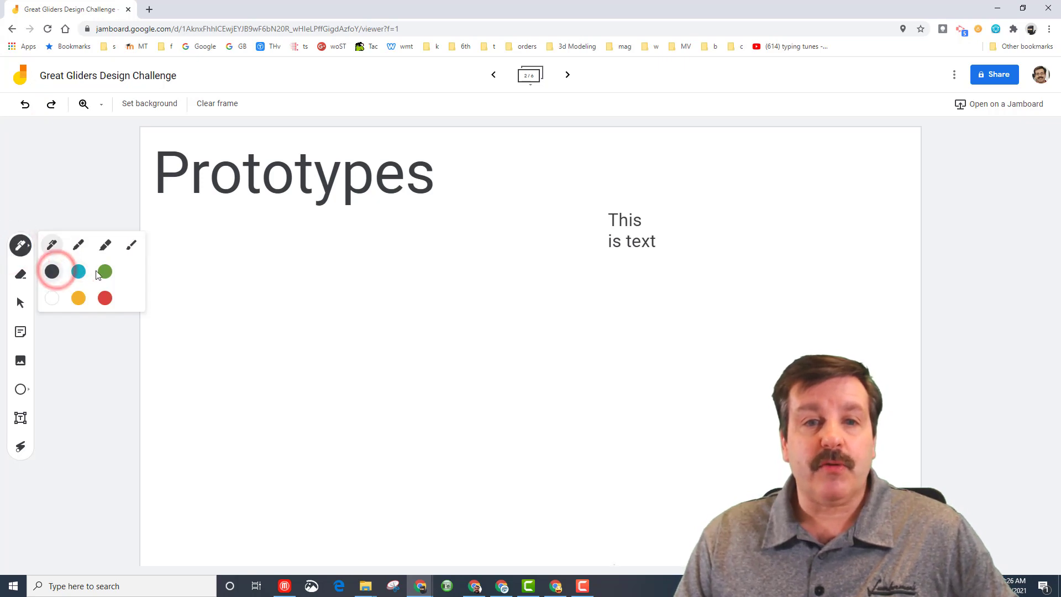
left_click(104, 299)
left_click(79, 244)
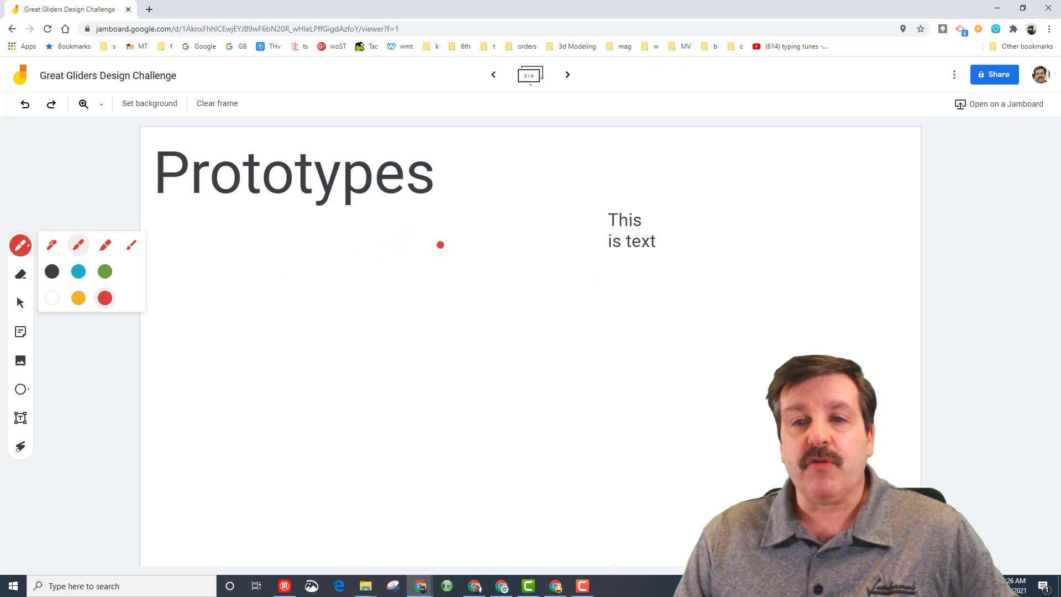
left_click_drag(239, 283, 439, 244)
left_click_drag(228, 285, 430, 320)
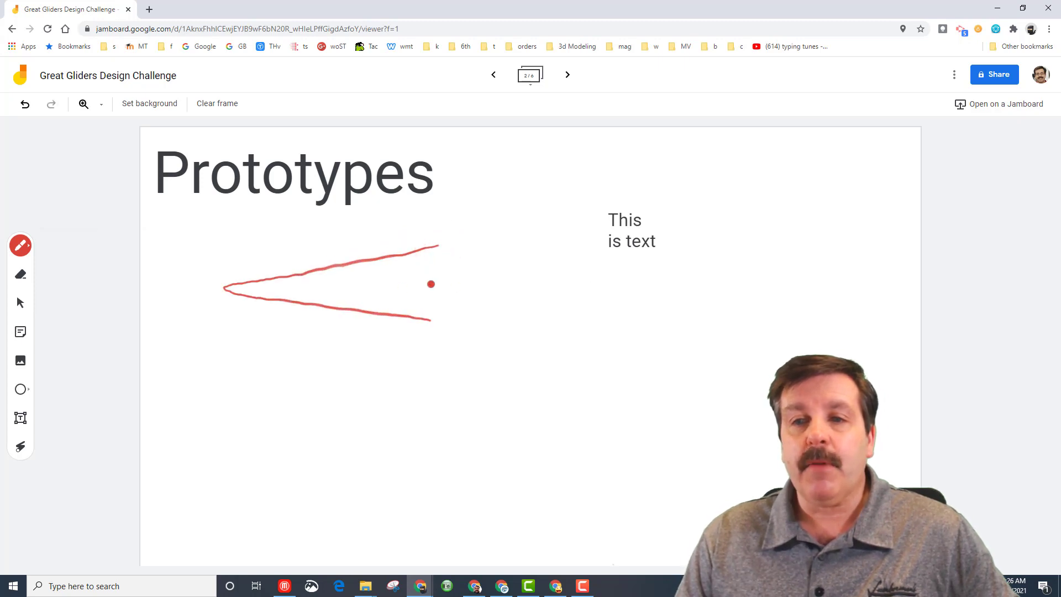
left_click_drag(441, 246, 432, 319)
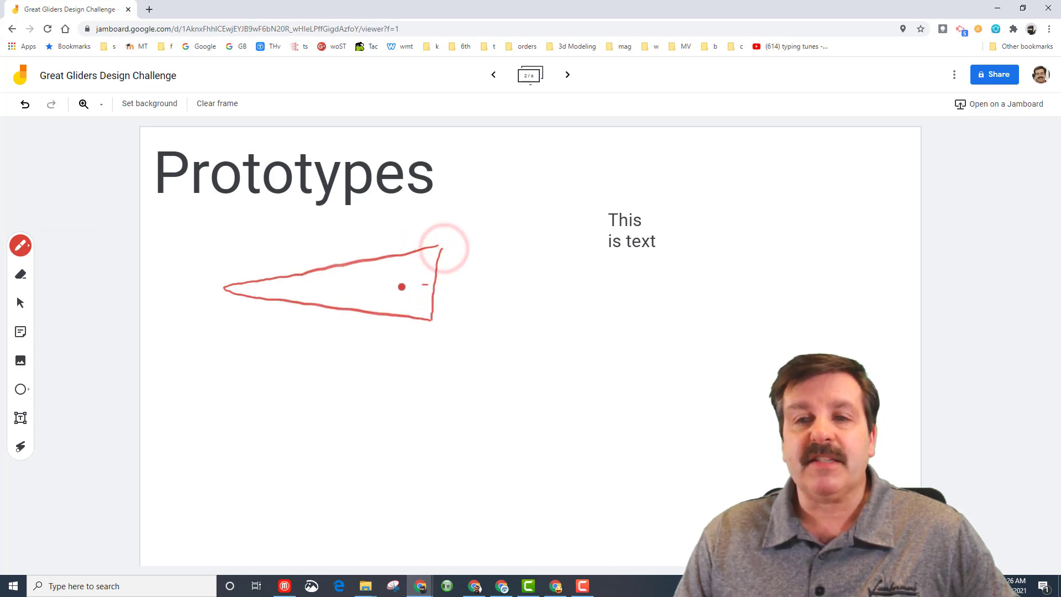
left_click_drag(401, 285, 428, 286)
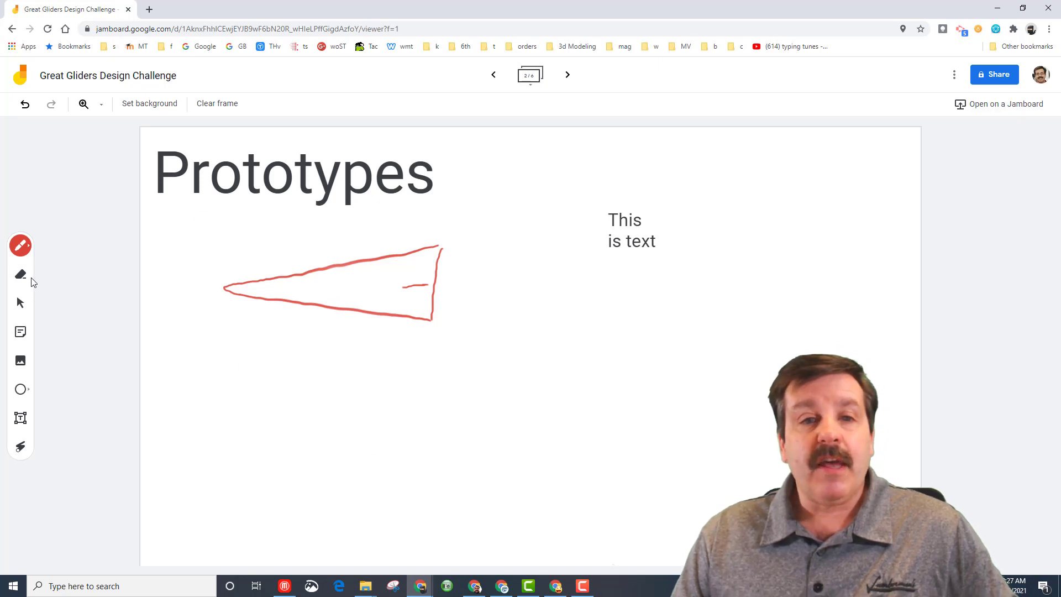
Step: Erase all the red triangle strokes, then select all objects
left_click(21, 275)
mouse_move(199, 291)
left_mouse_down()
mouse_move(466, 249)
mouse_move(410, 258)
mouse_move(421, 317)
left_mouse_up()
left_click(240, 295)
left_click_drag(239, 295, 417, 324)
key("ctrl+a")
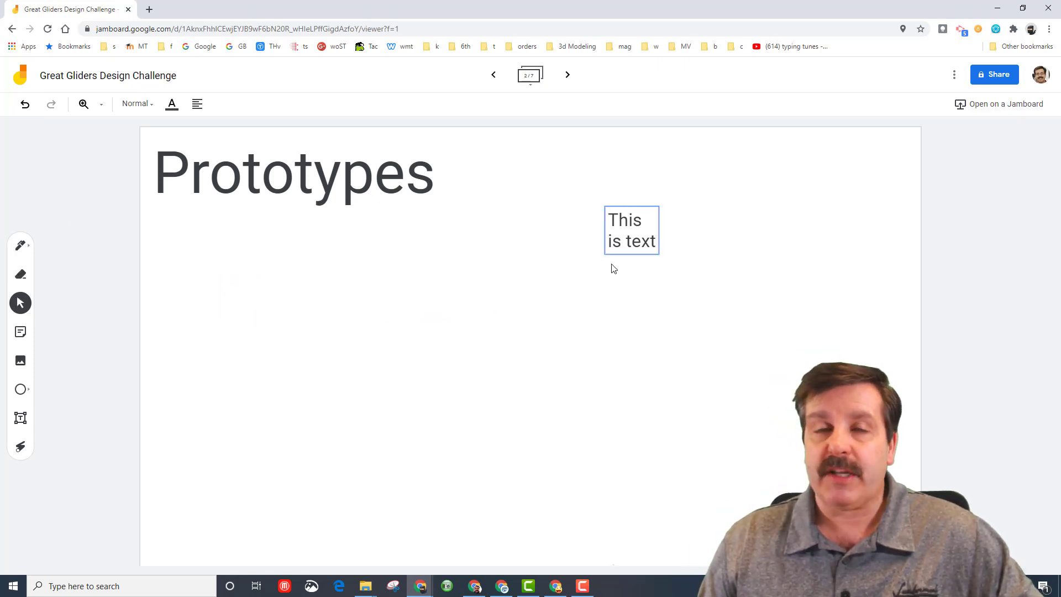
Step: Select the 'This is text' box and start adding an image to the frame
left_click(624, 241)
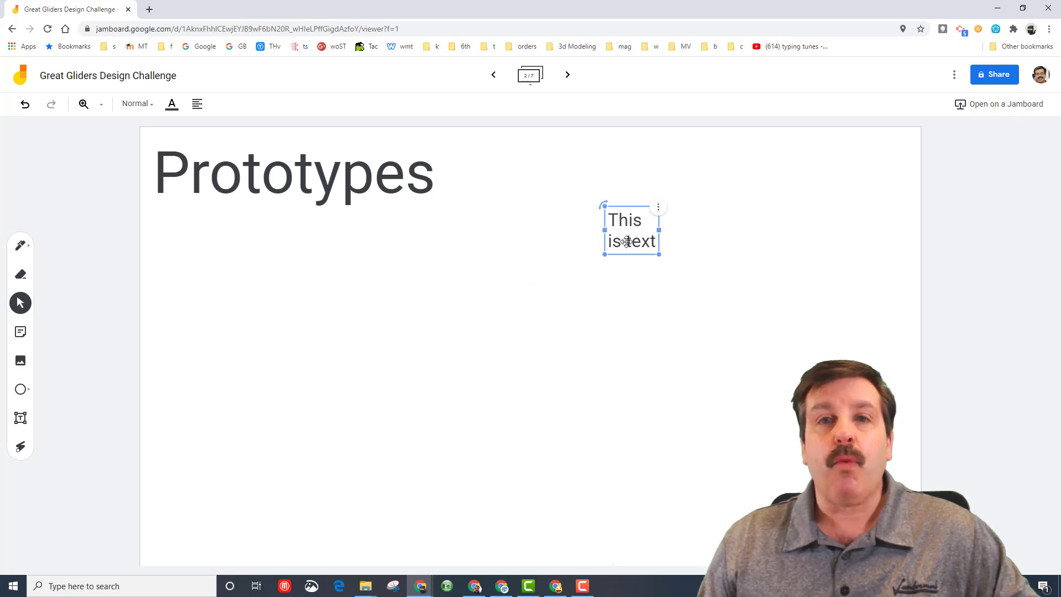
left_click(21, 359)
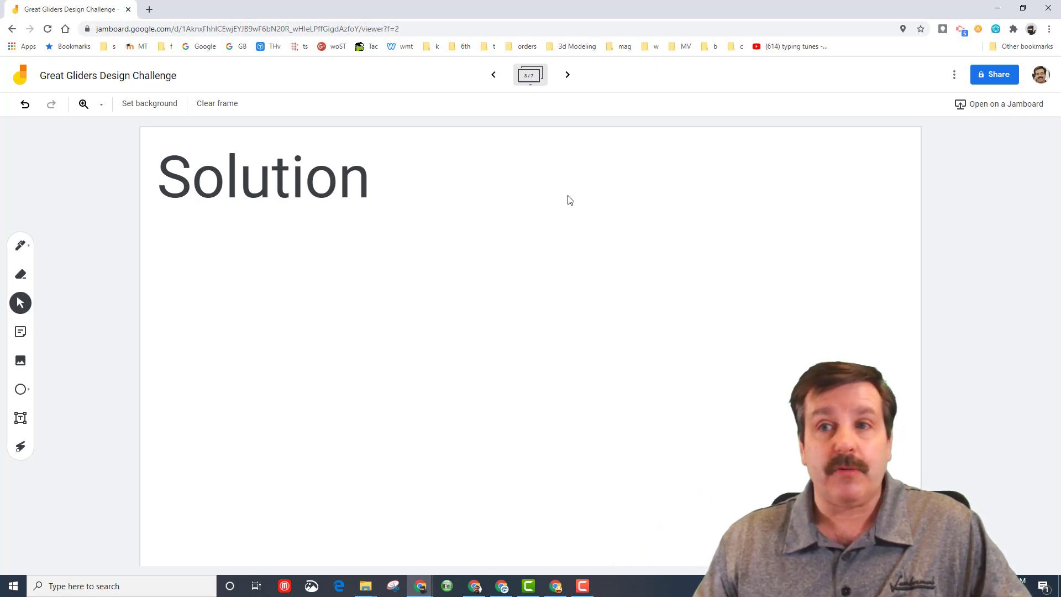
Step: Advance to the Build and Test frame and return to the Jamboard window
left_click(567, 76)
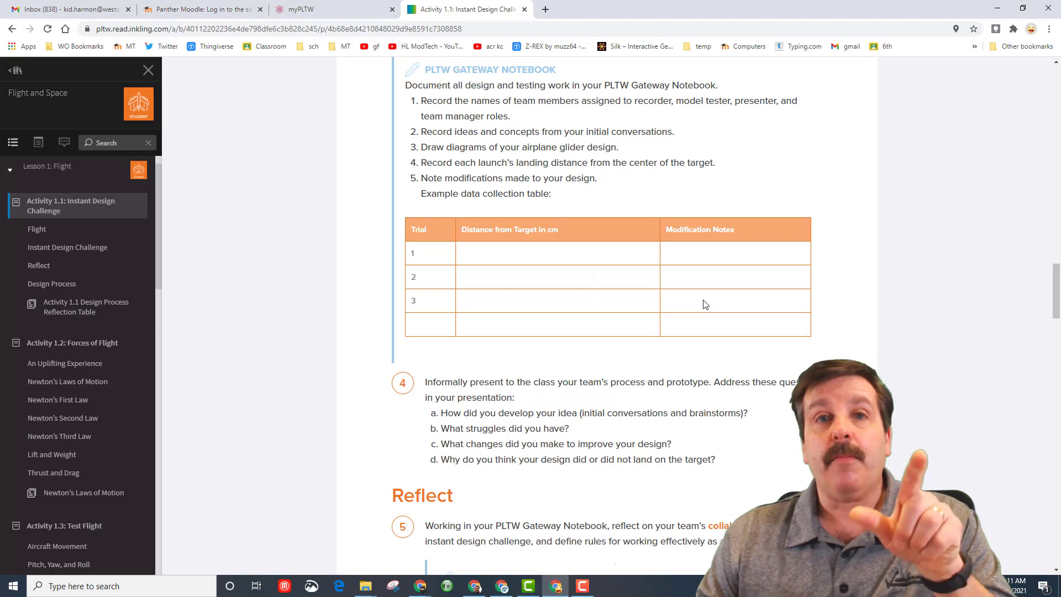
key("alt+Tab")
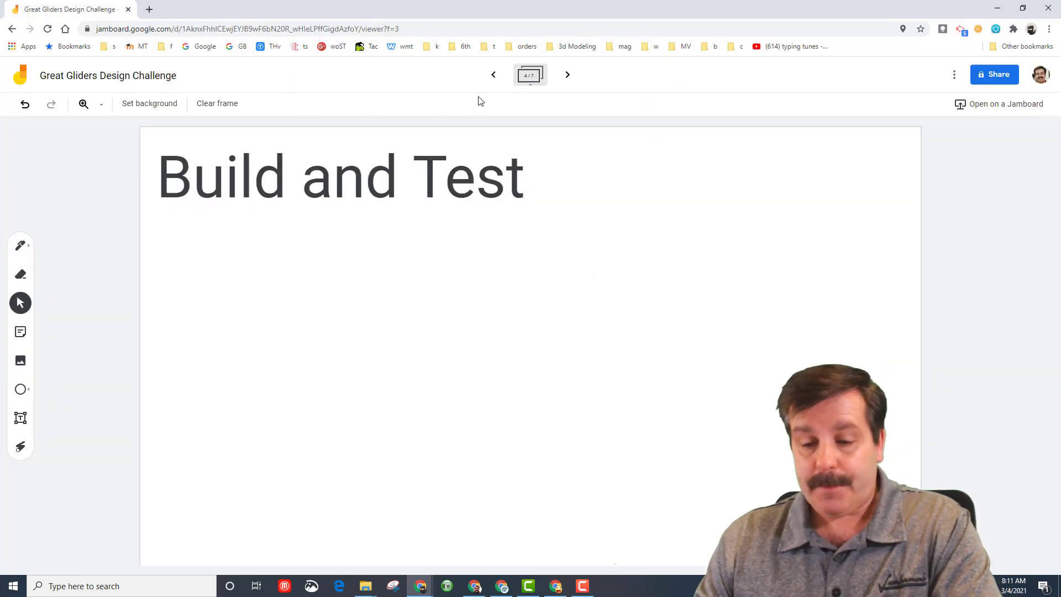
Step: Advance through the Evaluate frame to the sixth frame, Present
left_click(568, 75)
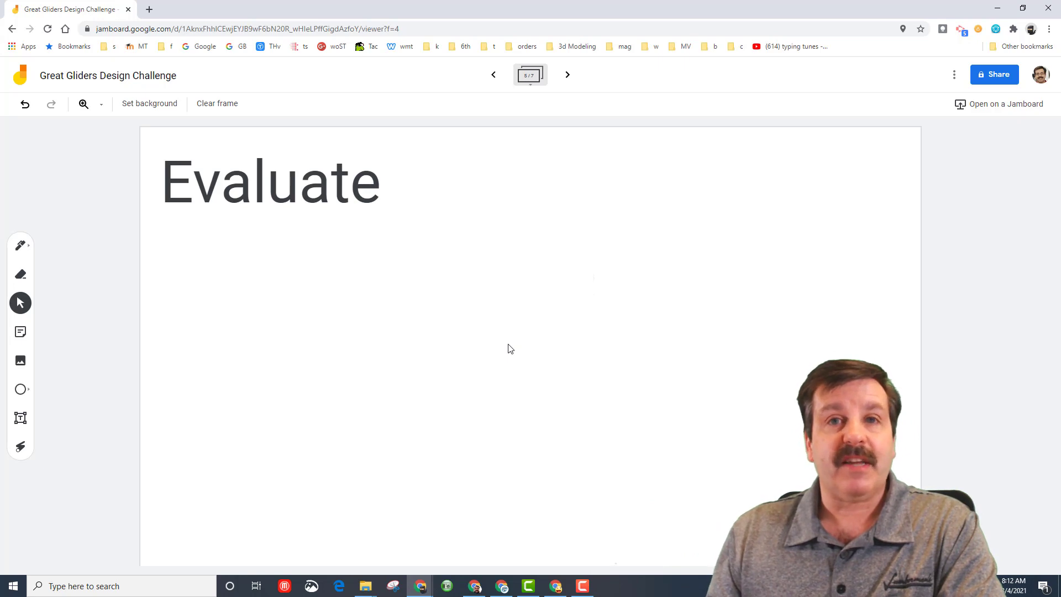
key("Right")
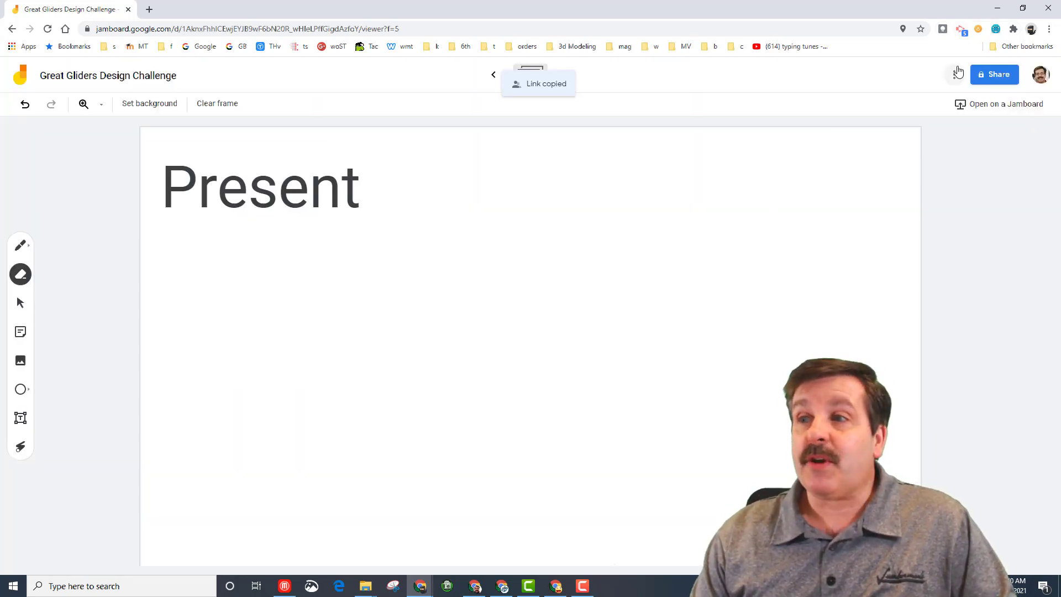
Step: Copy the board's share link, close sharing, and switch to blank frame seven
left_click(992, 74)
left_click(669, 401)
left_click(792, 314)
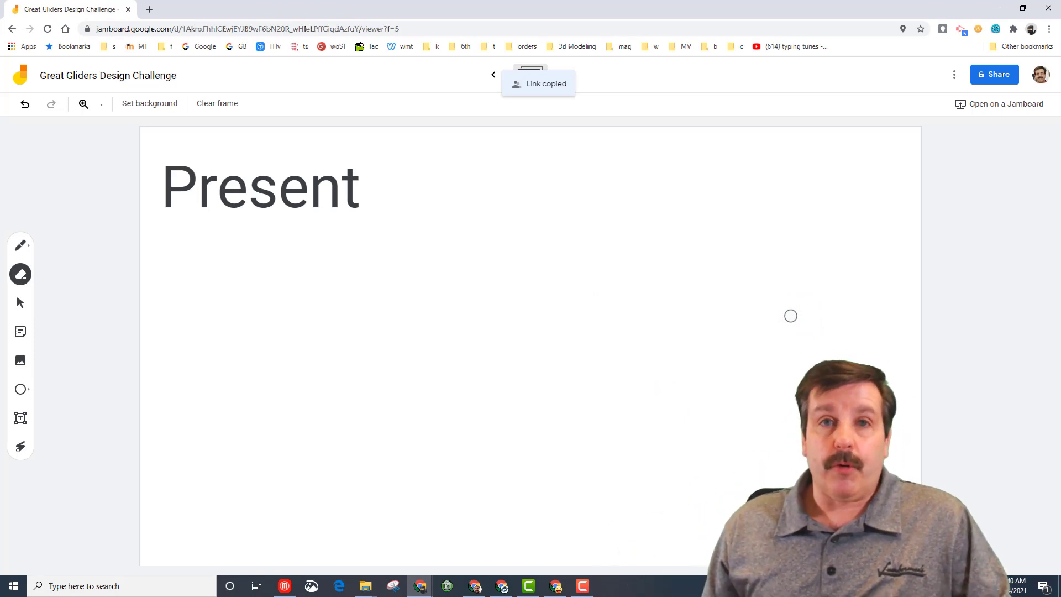
left_click(493, 73)
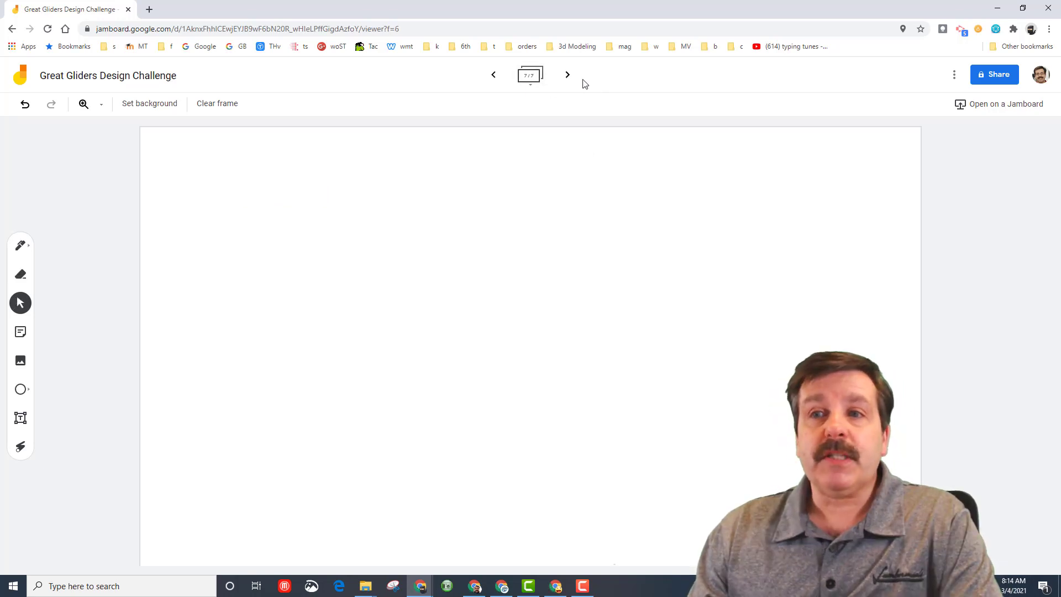
Step: Delete the blank seventh frame from the frame overview, leaving six frames
left_click(531, 84)
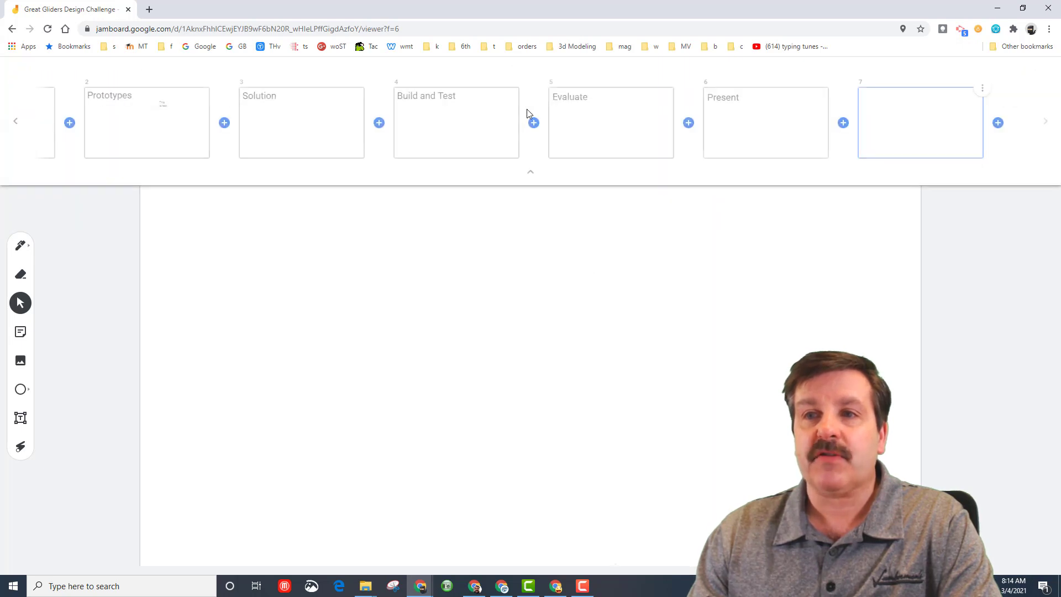
left_click(979, 89)
left_click(966, 111)
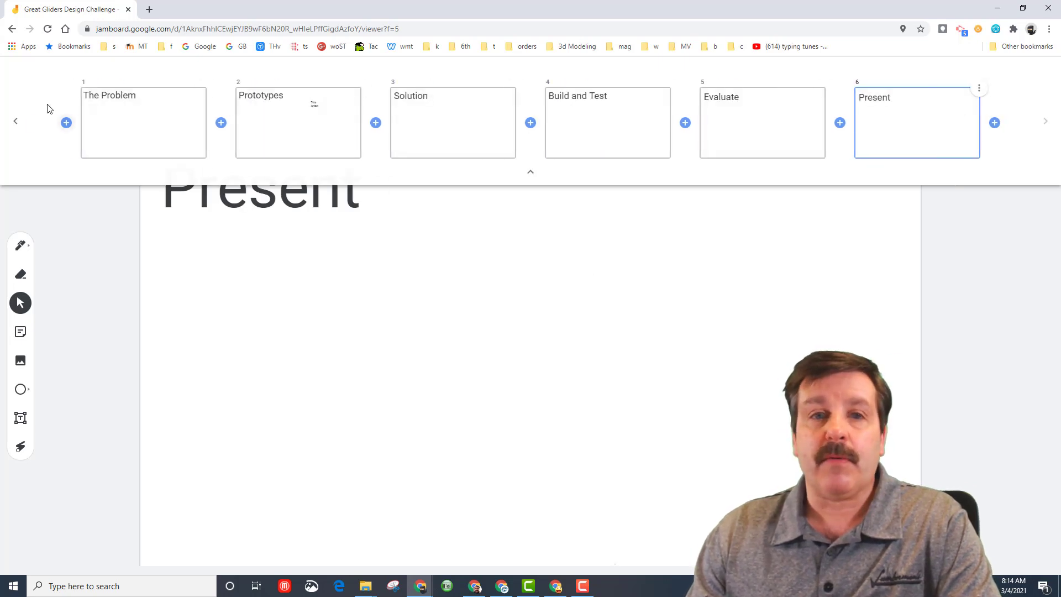
left_click(235, 258)
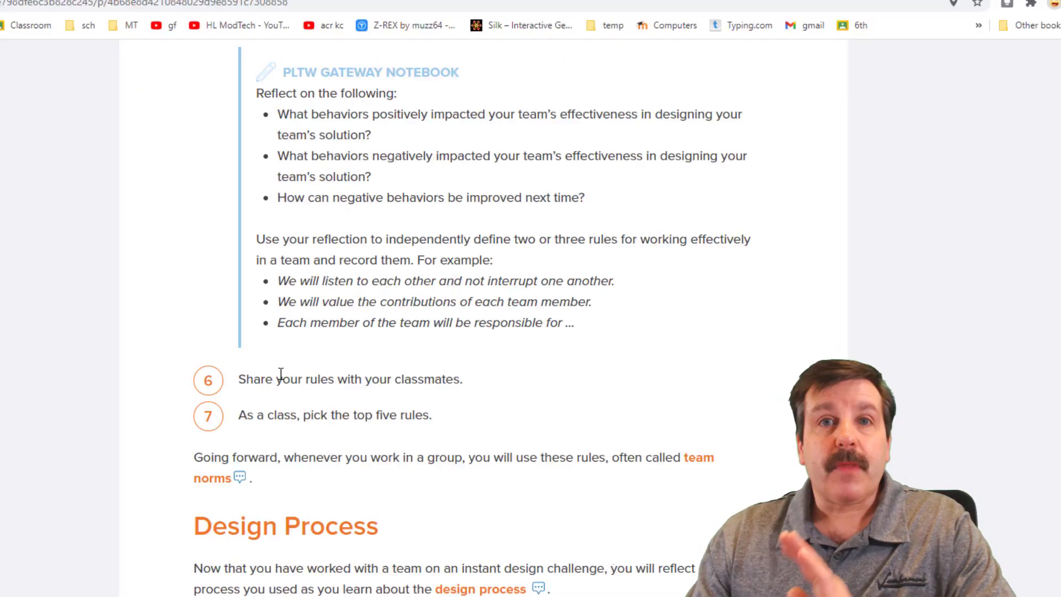
scroll(280, 374, "down", 4)
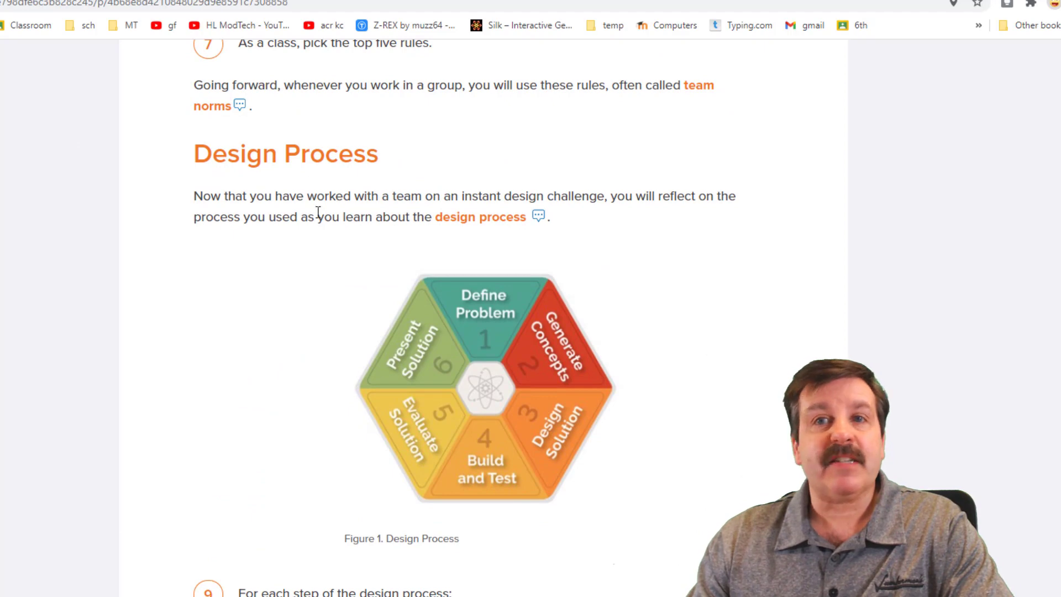
scroll(345, 230, "down", 3)
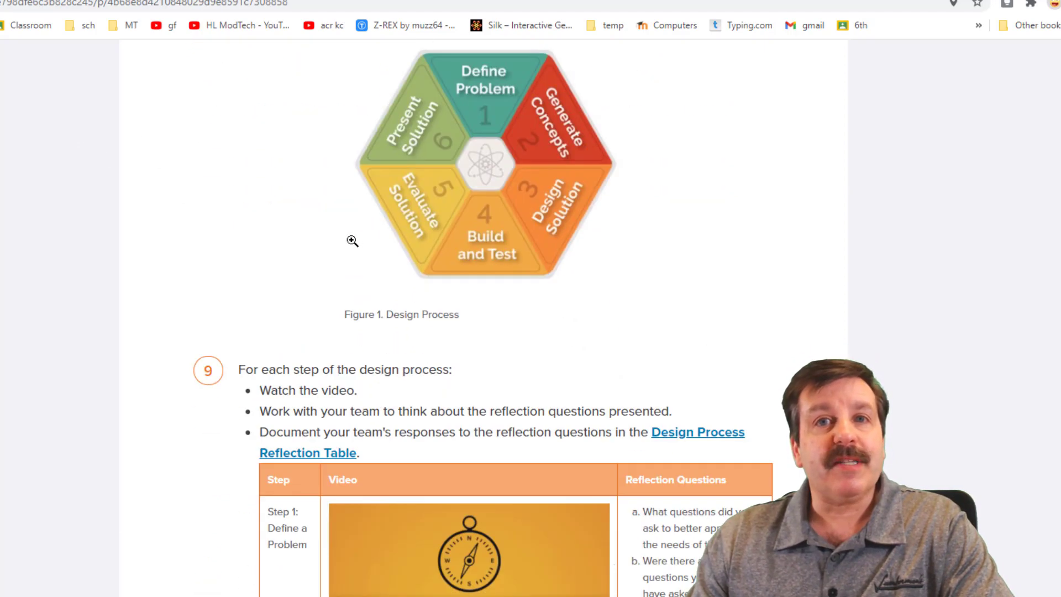
scroll(351, 240, "down", 2)
scroll(259, 368, "down", 3)
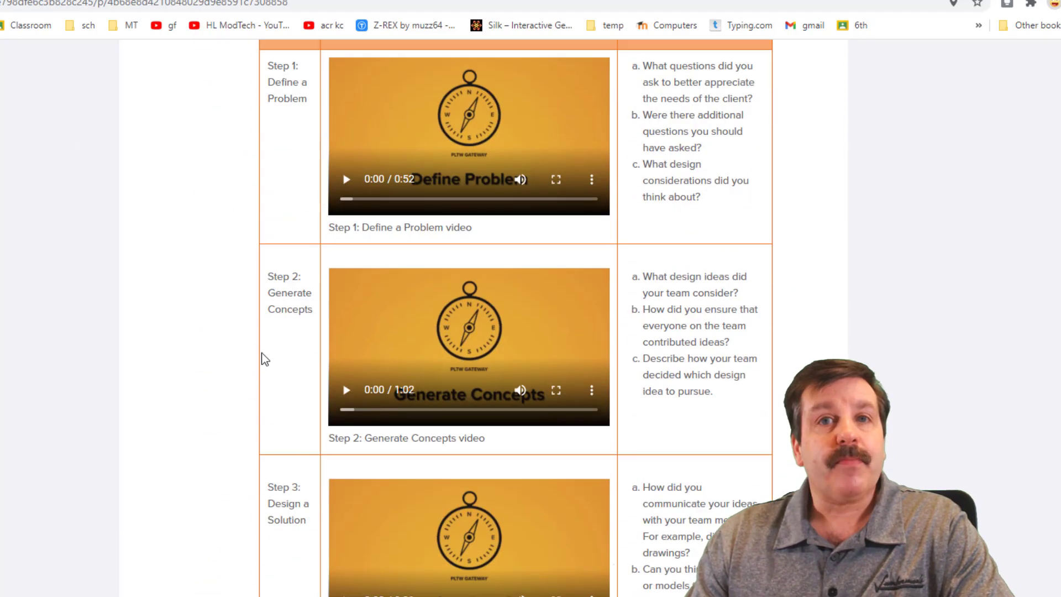
scroll(280, 406, "down", 2)
scroll(281, 389, "down", 2)
scroll(278, 389, "down", 4)
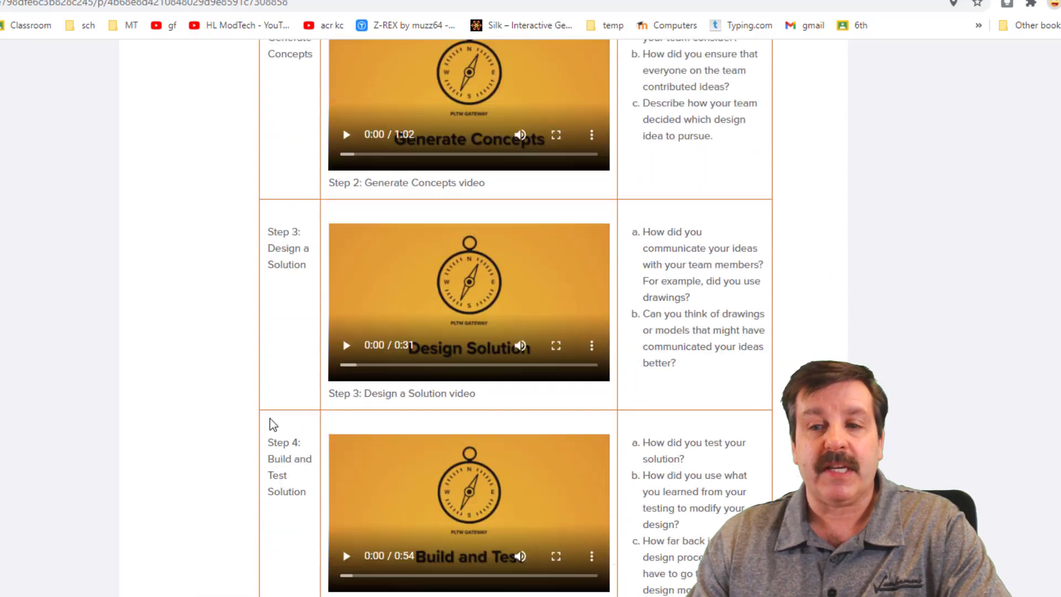
scroll(269, 419, "down", 10)
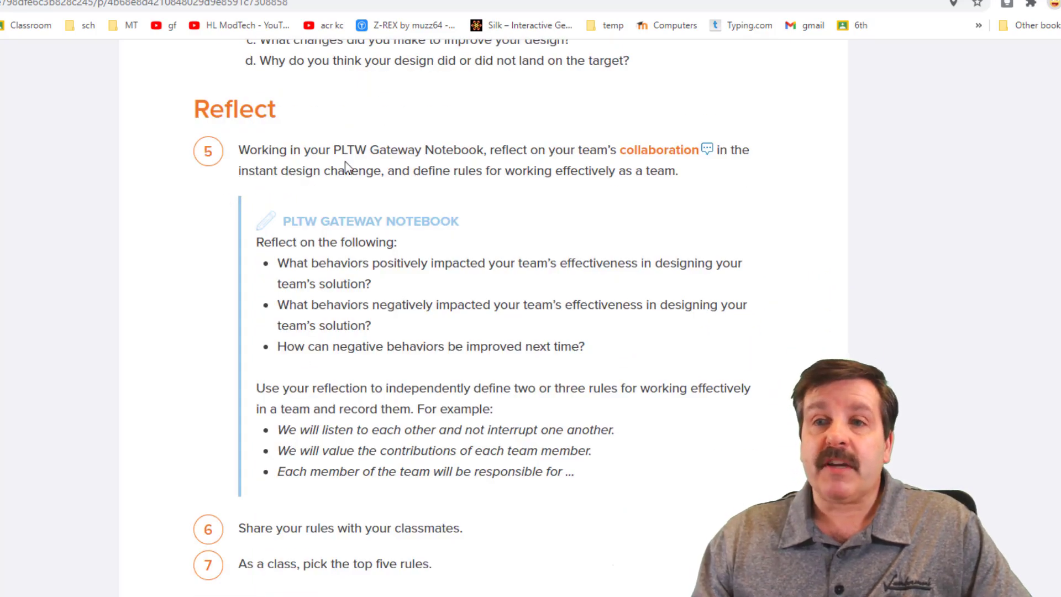